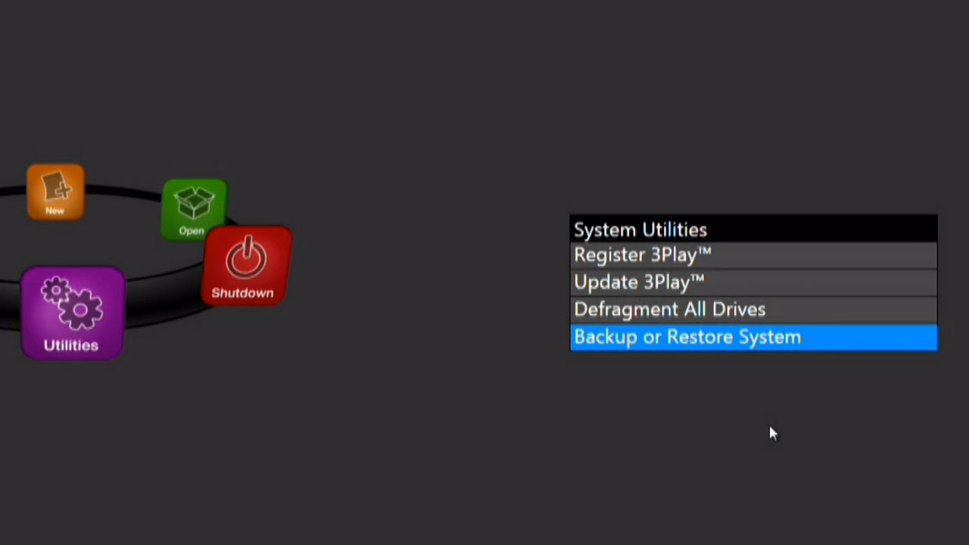
Look through the shutdown options, the saved sessions on each media drive and the list of ejectable drives.
click(246, 267)
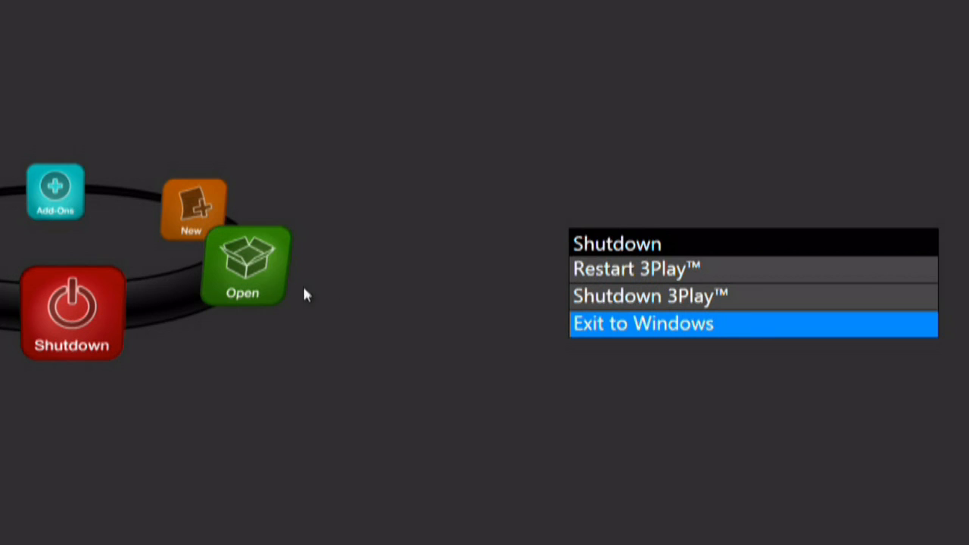
click(272, 280)
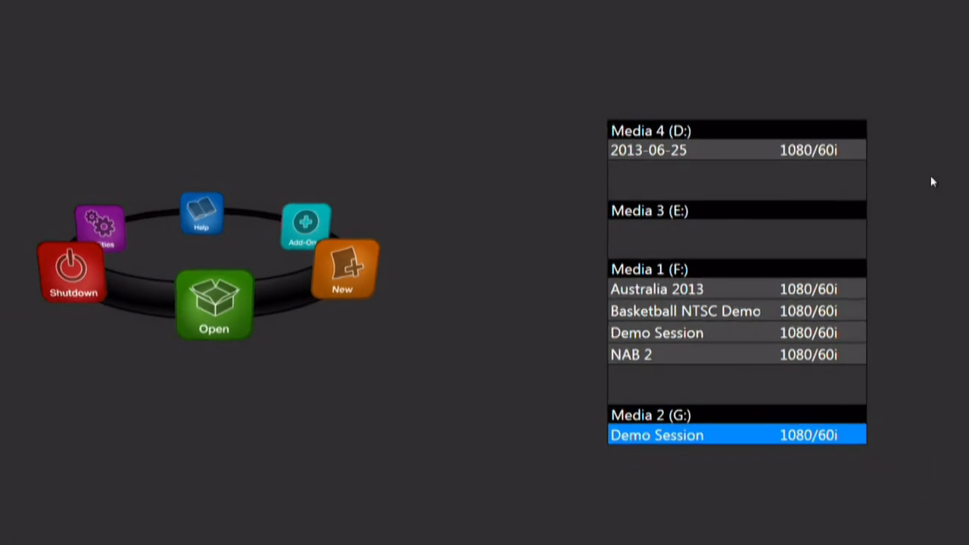
click(947, 16)
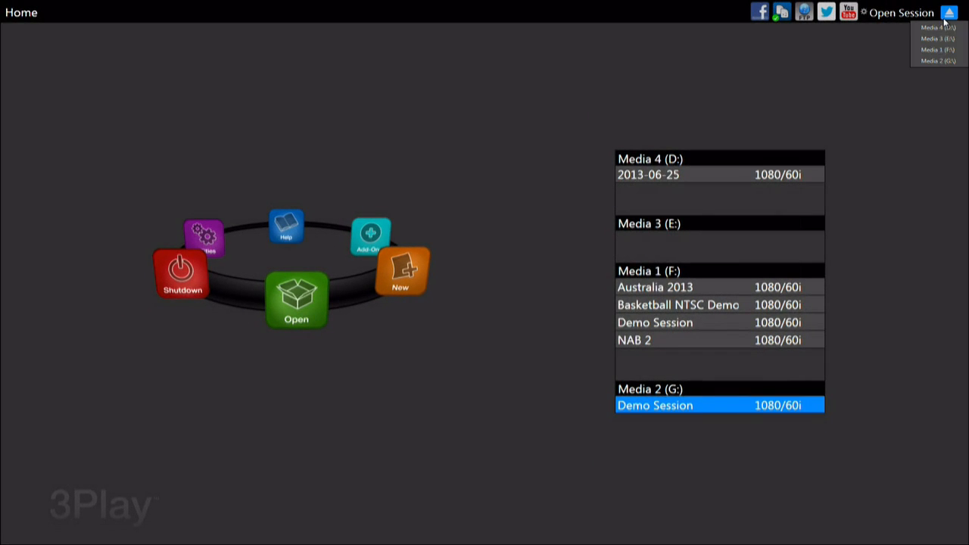
click(945, 62)
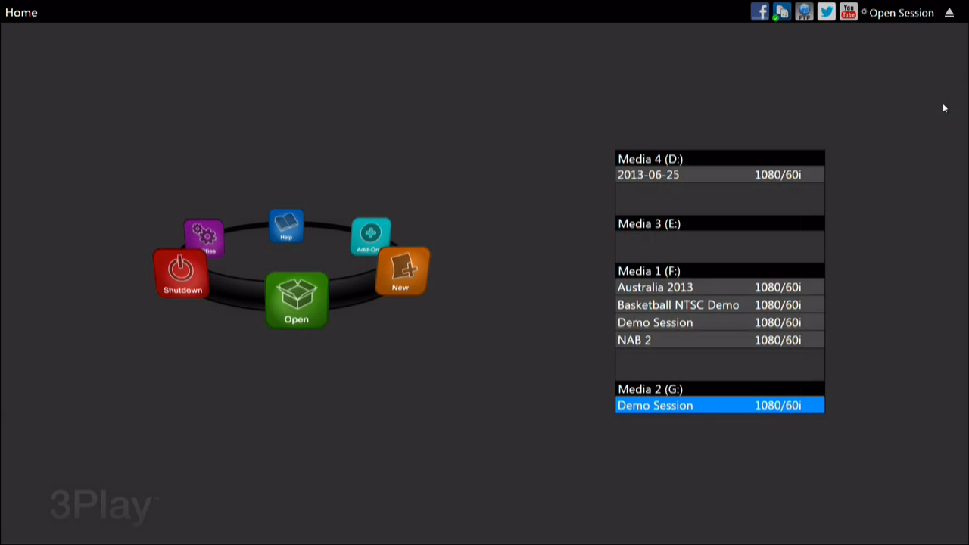
Start a new session and replace the default session name with 4800 Training.
click(402, 270)
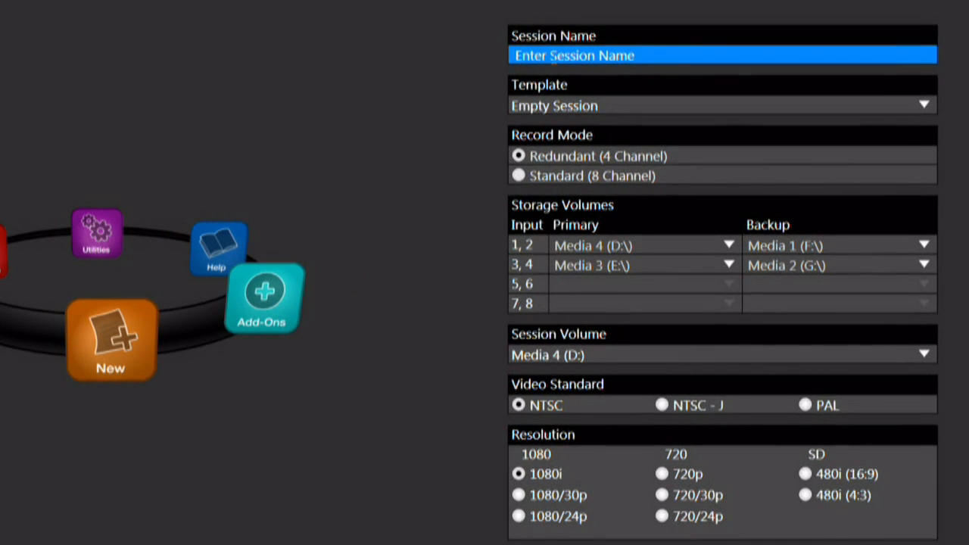
click(593, 104)
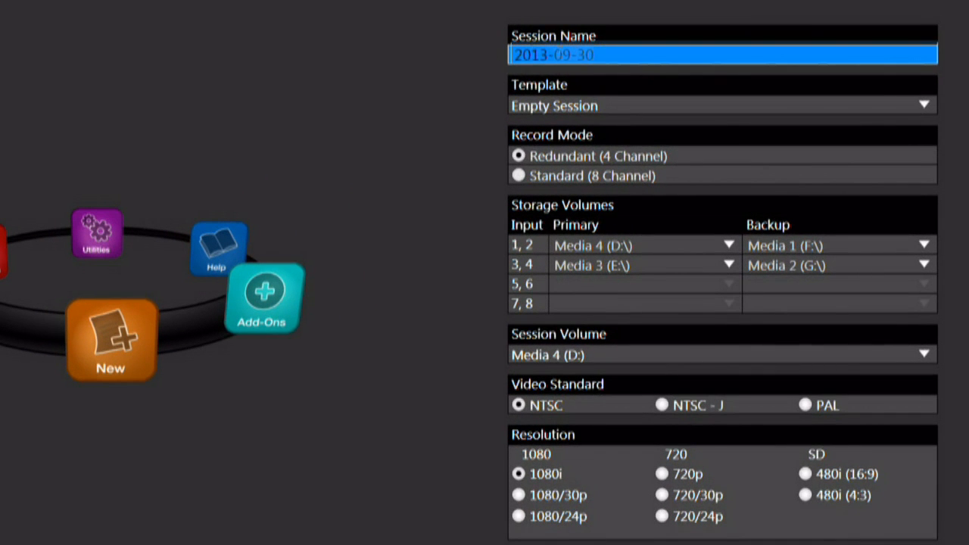
text(480)
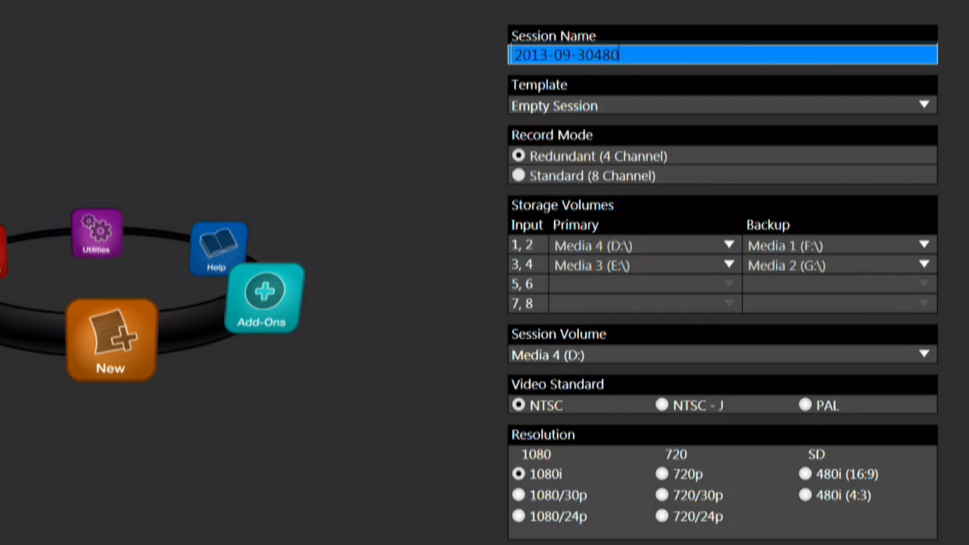
text(0 Training)
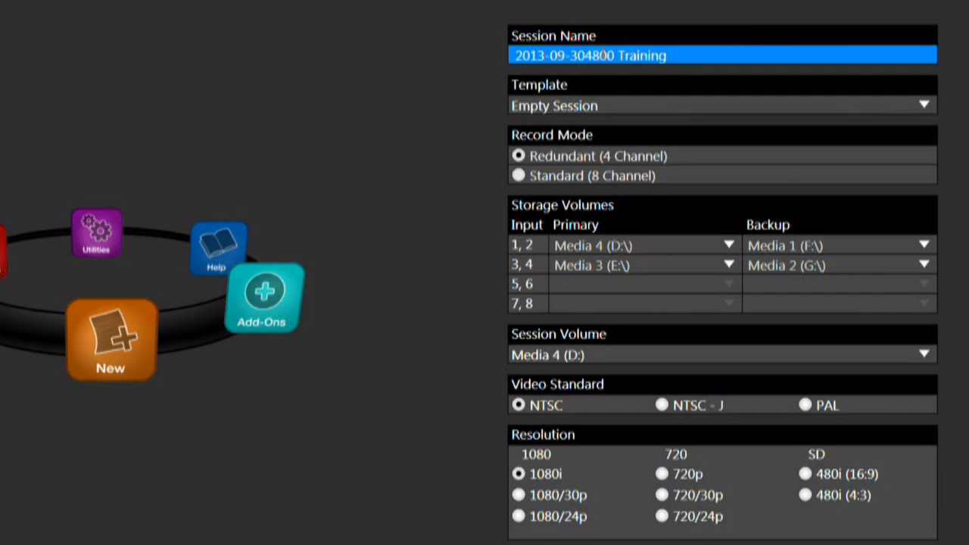
click(585, 59)
key(BackSpace)
key(BackSpace)
key(BackSpace)
key(BackSpace)
key(BackSpace)
key(BackSpace)
key(BackSpace)
key(BackSpace)
key(BackSpace)
key(BackSpace)
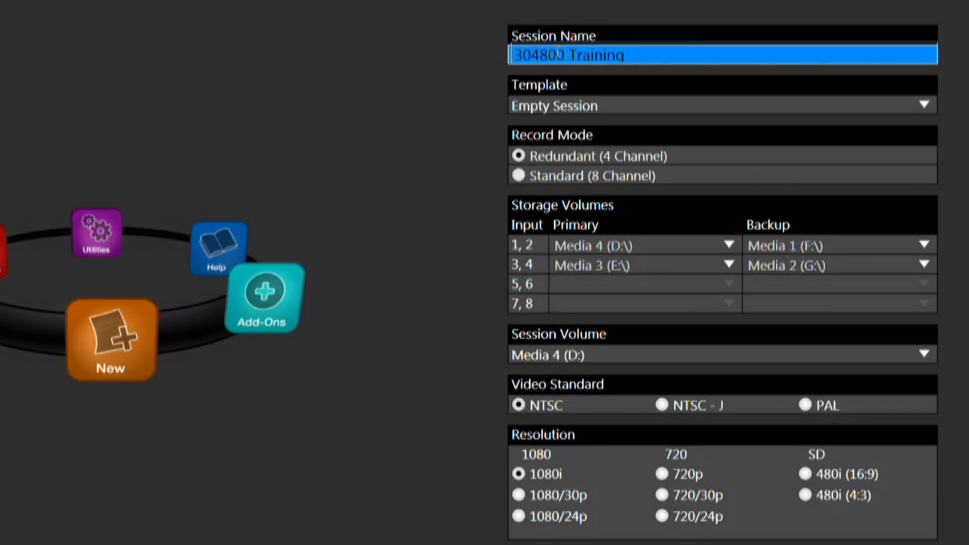
click(471, 50)
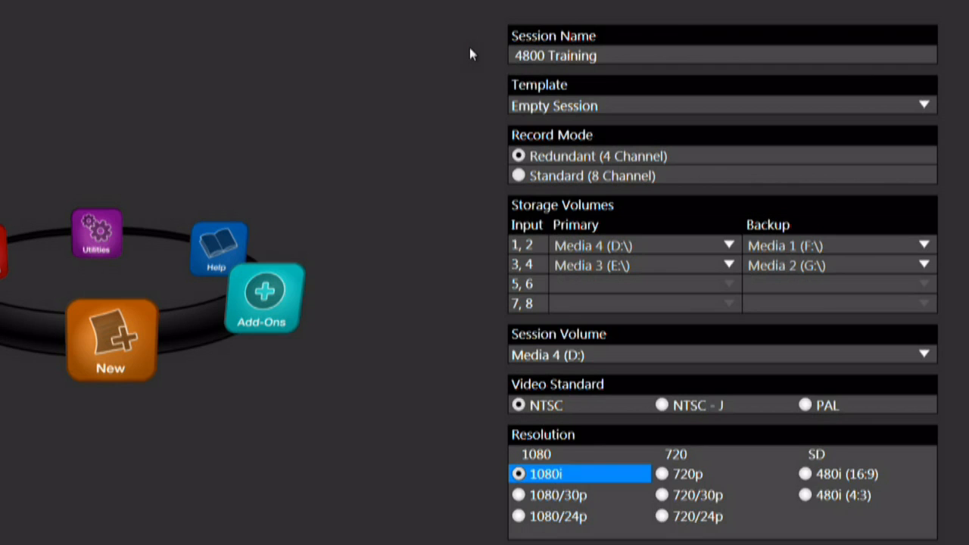
Keep the Empty Session template, create the session under the name Morning Show and return to the home screen.
click(926, 105)
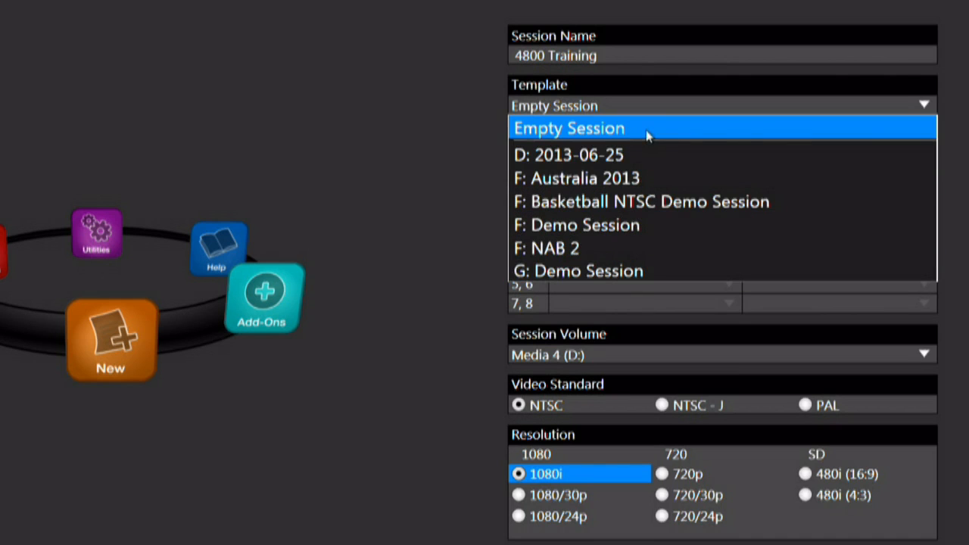
click(924, 106)
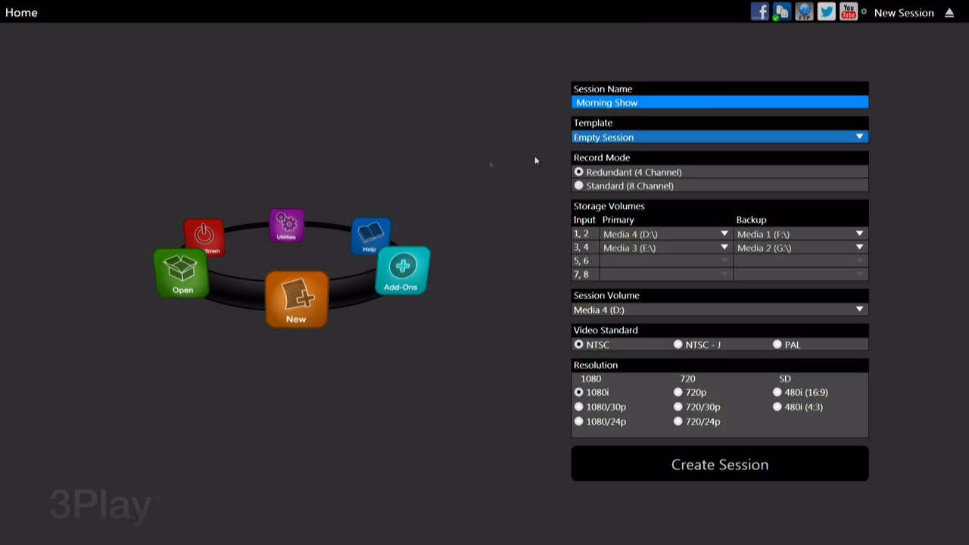
click(590, 451)
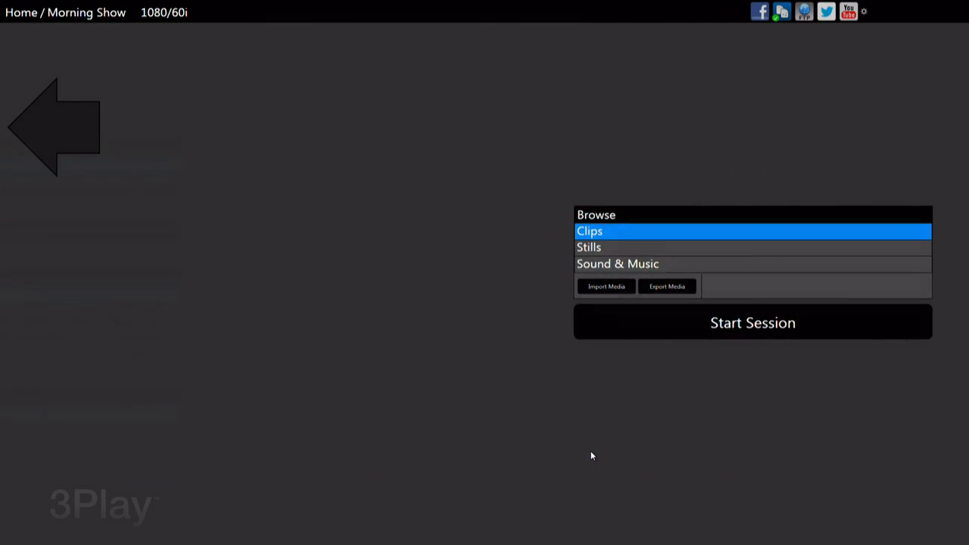
click(76, 126)
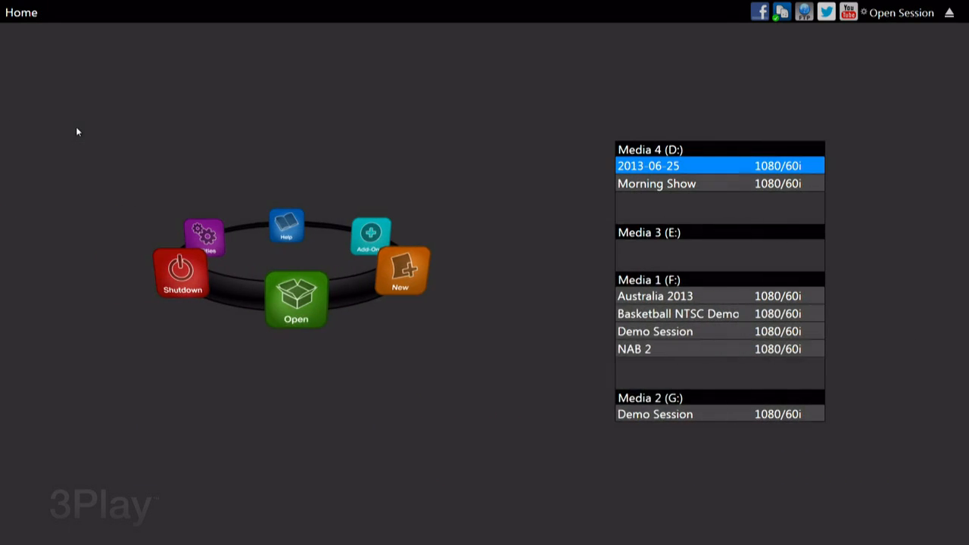
Start another new session, check the available templates while keeping Empty Session, and name the session 4800 Training.
click(410, 275)
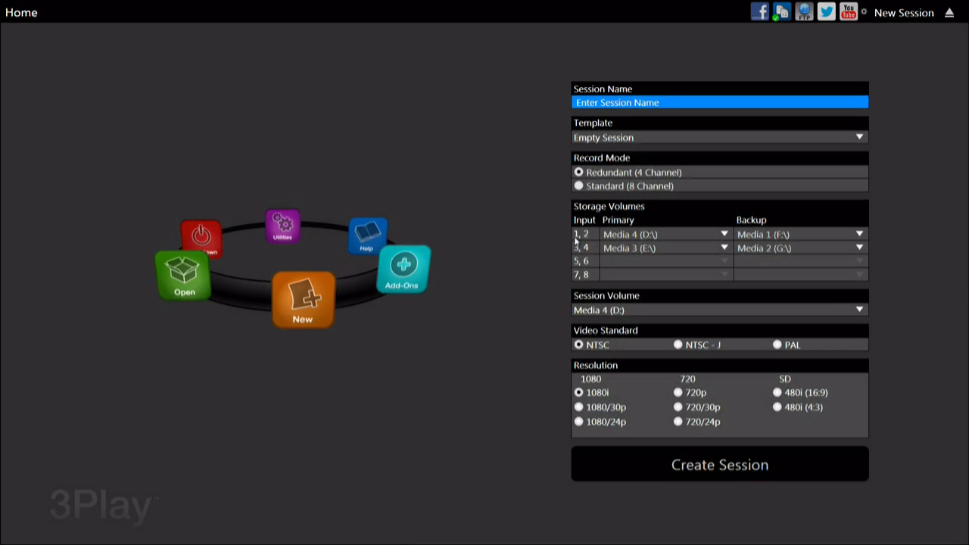
click(625, 137)
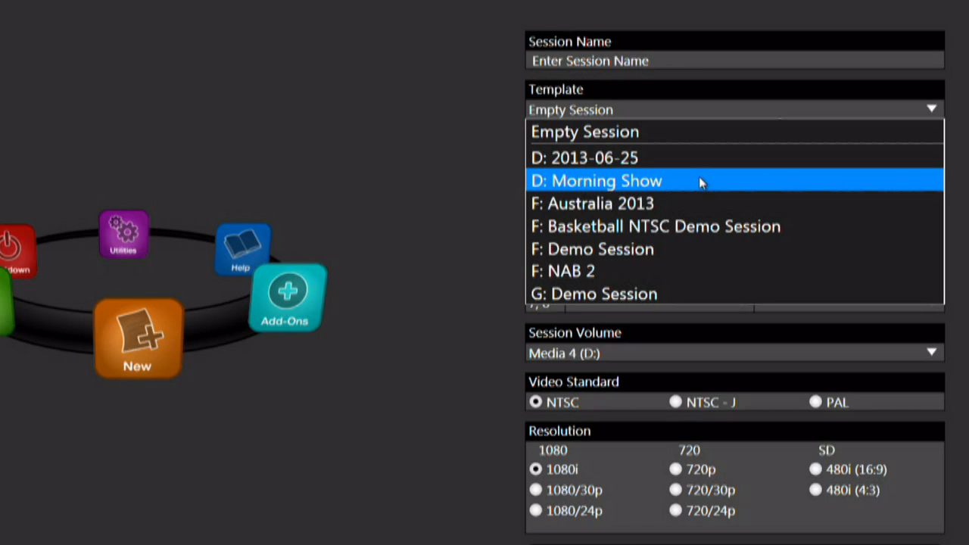
click(452, 179)
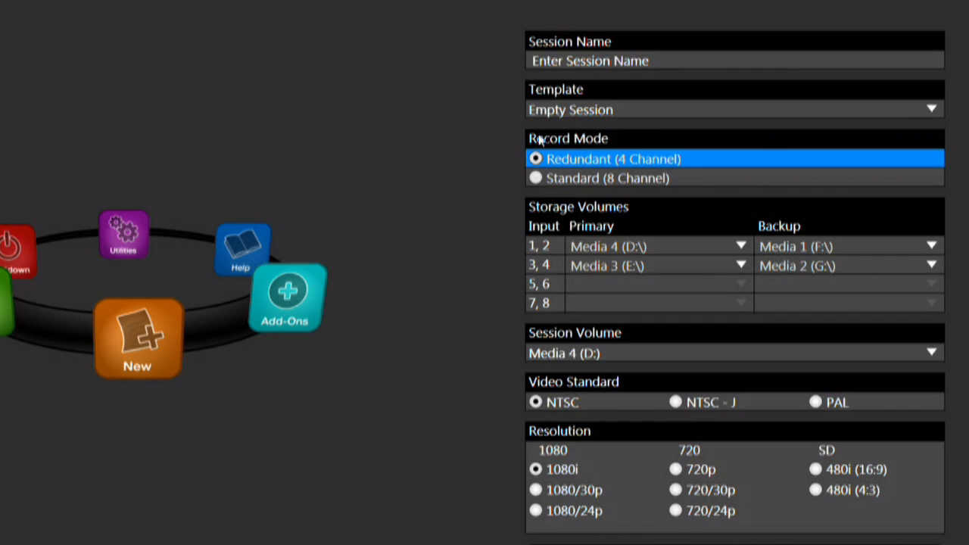
click(643, 64)
text(4800 Training)
Try the Standard (8 Channel) record mode, return to Redundant (4 Channel) and check the session volume choices.
click(549, 178)
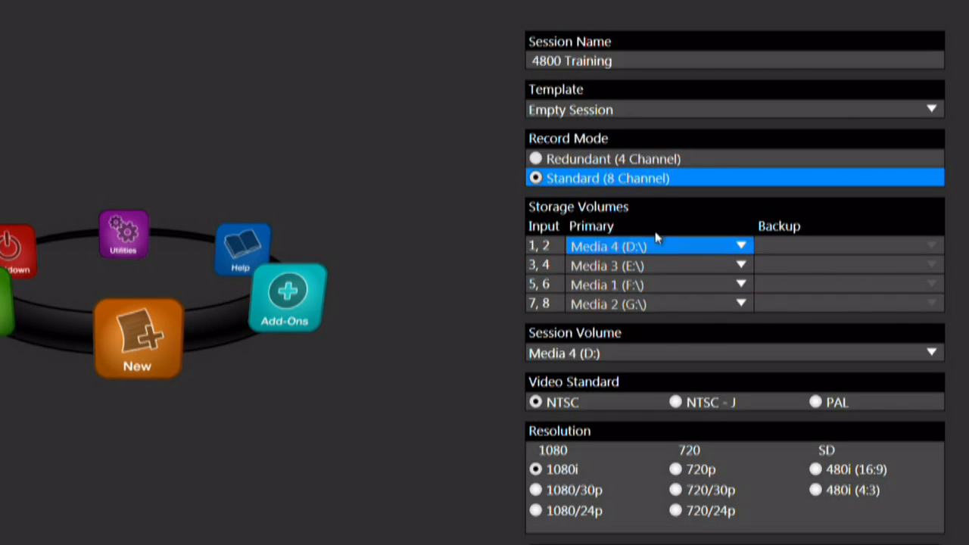
click(610, 162)
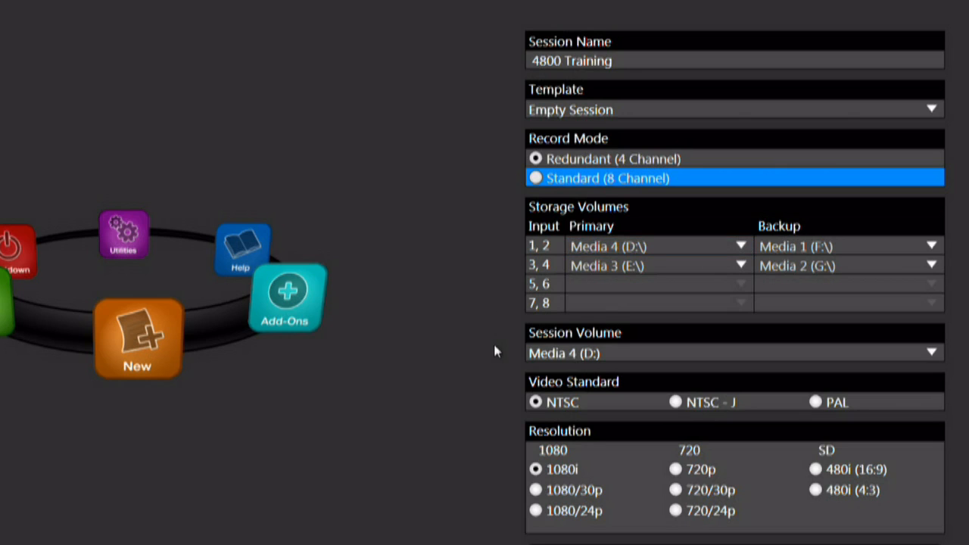
click(933, 353)
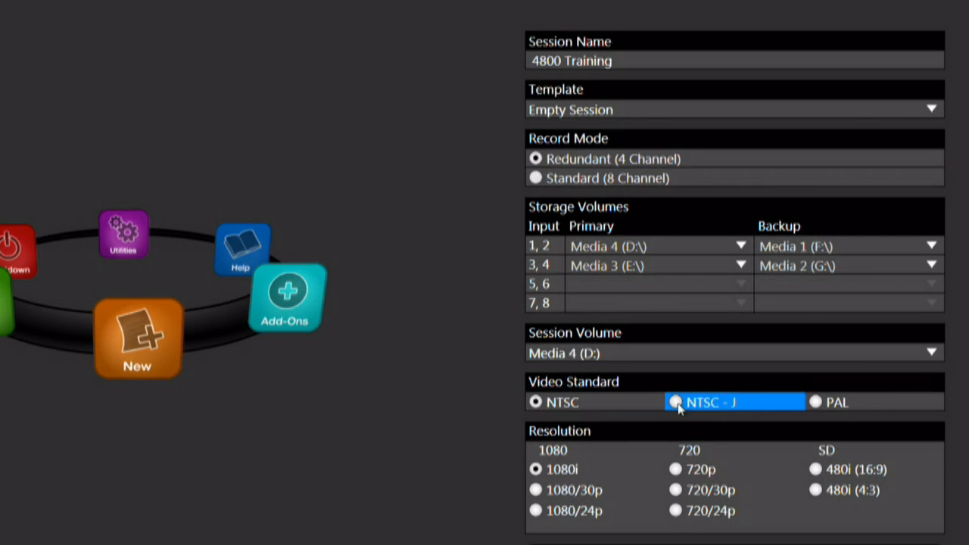
Try the NTSC-J and PAL video standards and set the session back to NTSC.
click(681, 407)
click(814, 403)
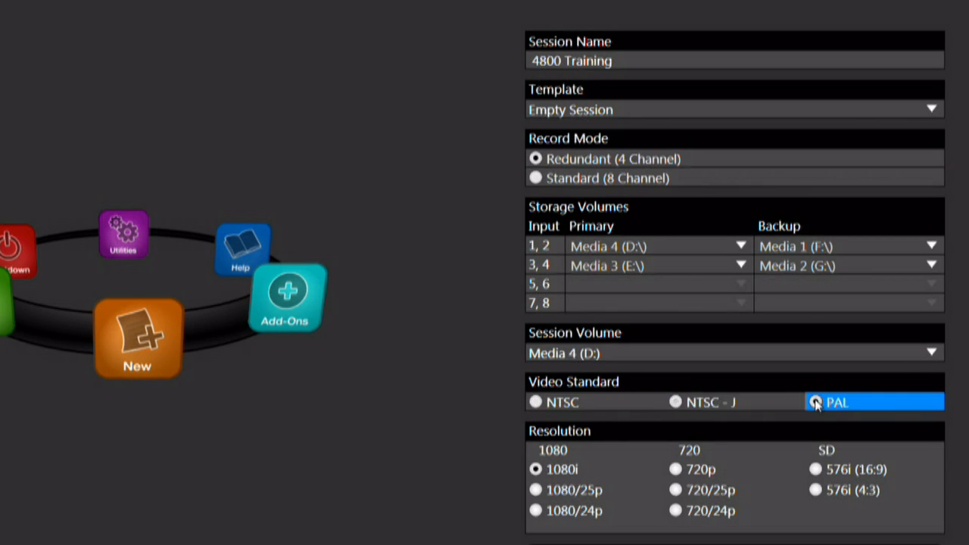
click(701, 403)
click(595, 402)
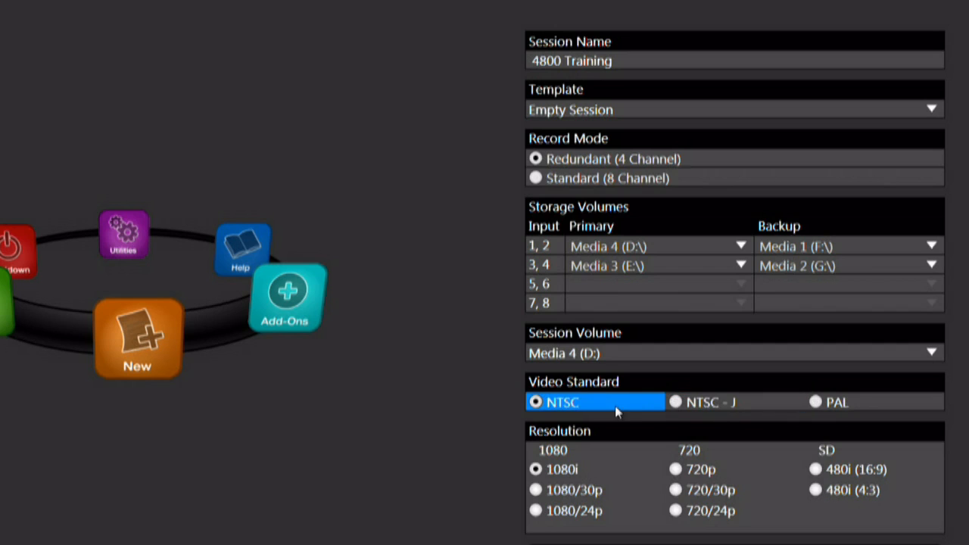
click(709, 408)
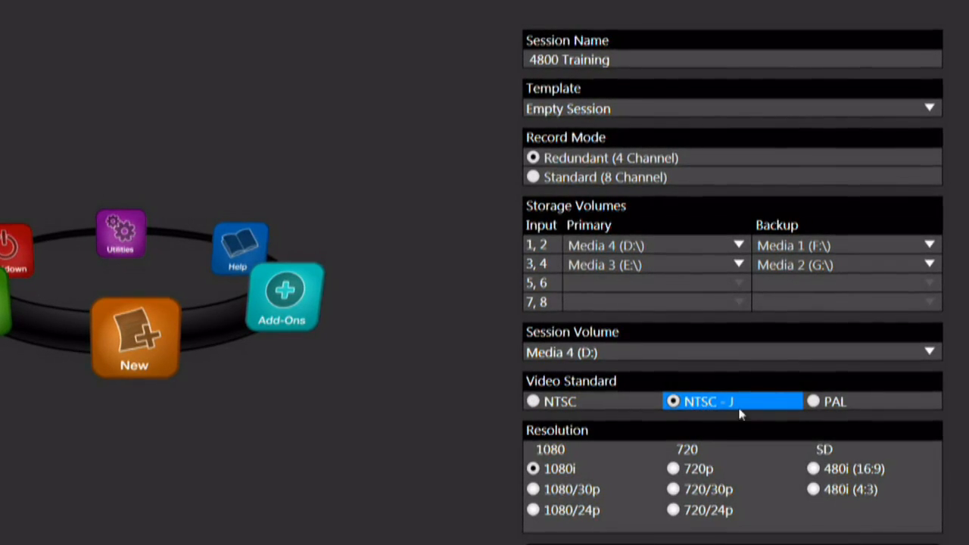
click(814, 401)
click(561, 406)
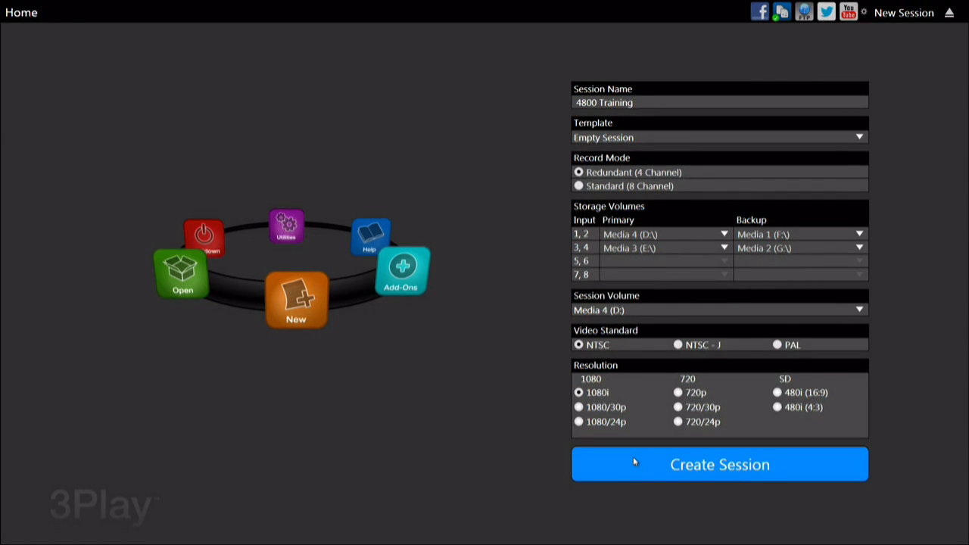
Create the 4800 Training session and look through its Stills and Sound & Music categories.
click(634, 462)
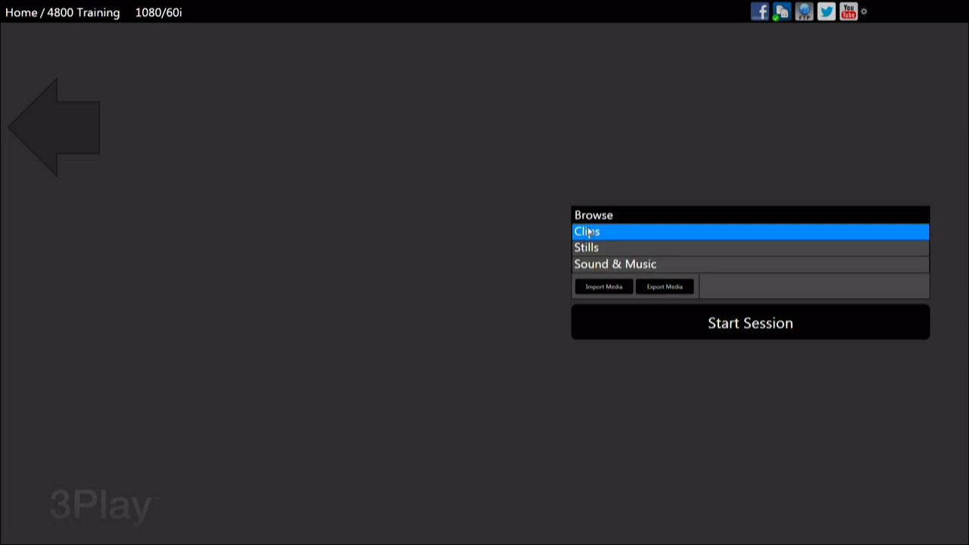
click(612, 247)
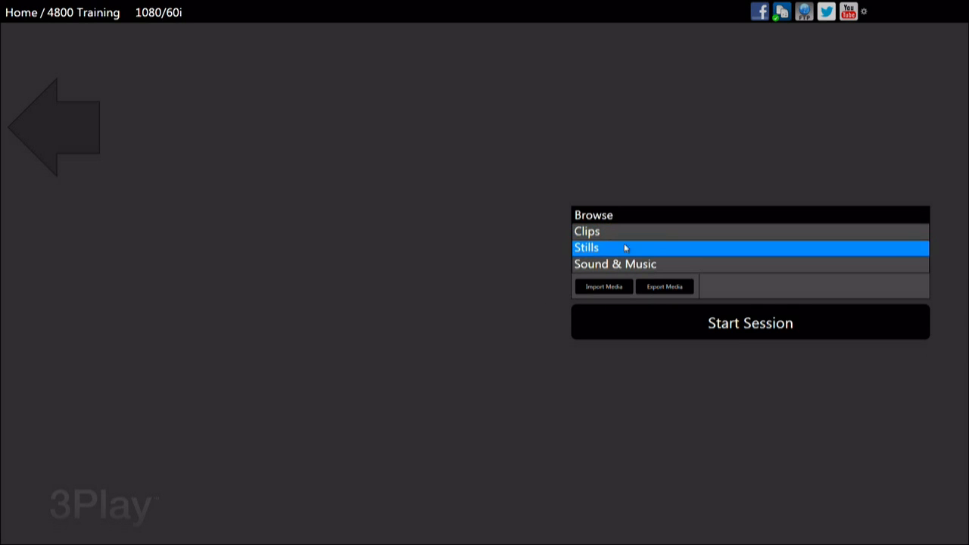
click(675, 265)
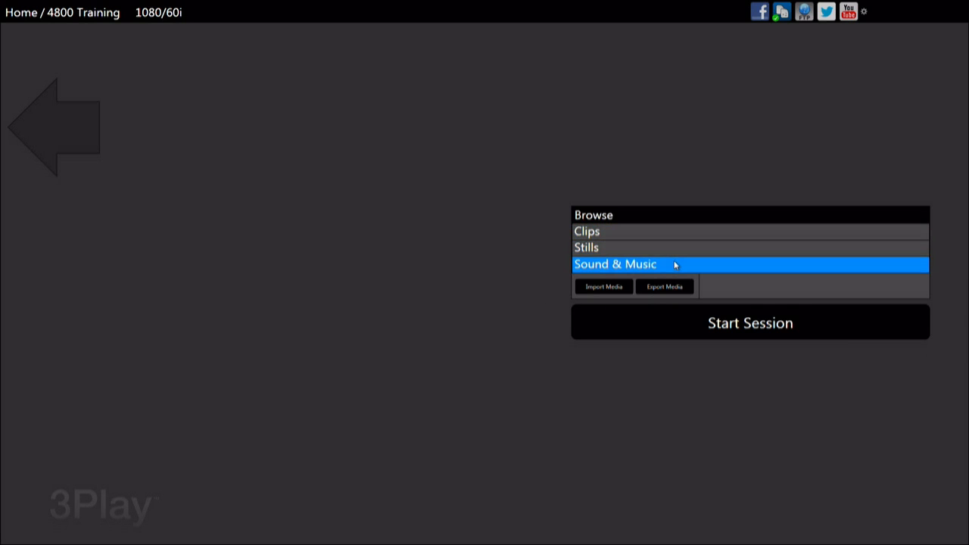
Open the media import and browse for files to add in the import _this folder on Media 3 (E:).
click(585, 290)
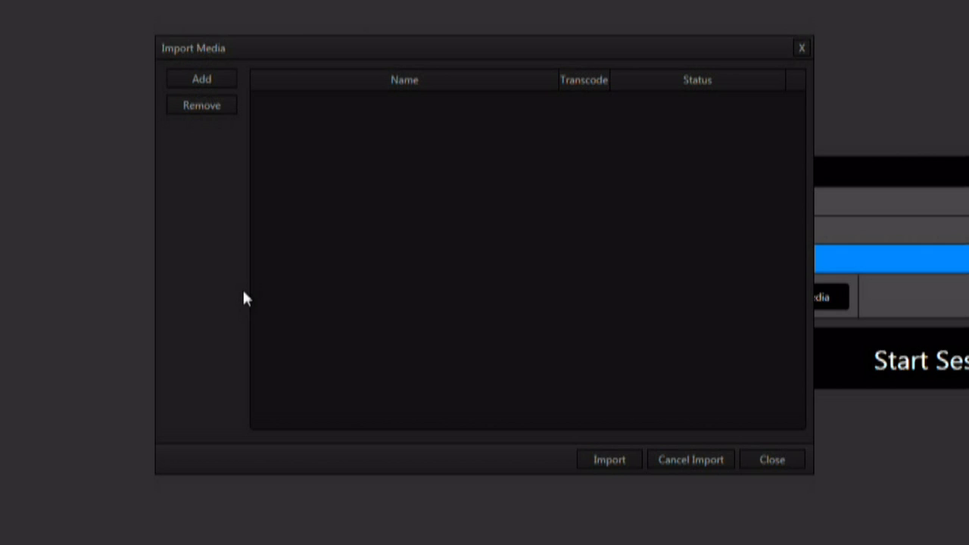
click(207, 79)
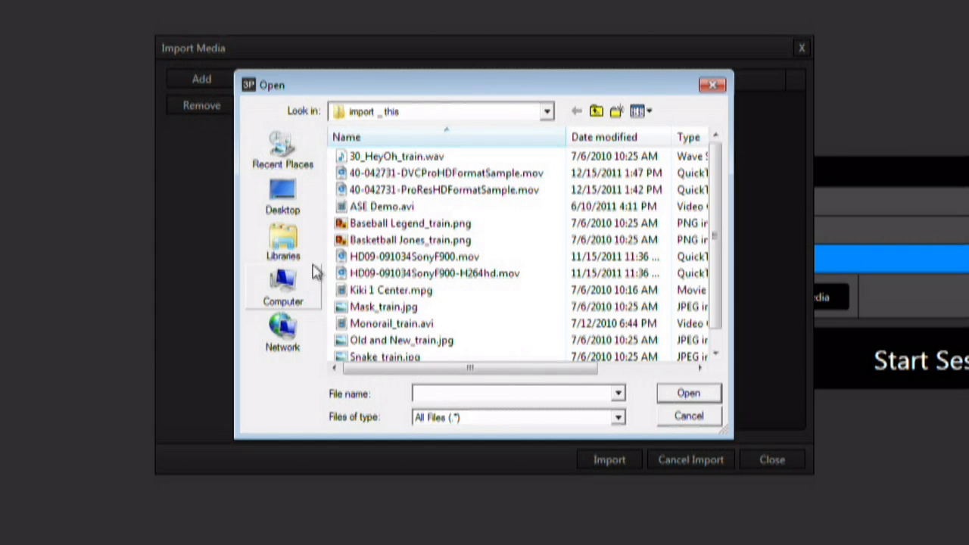
click(297, 294)
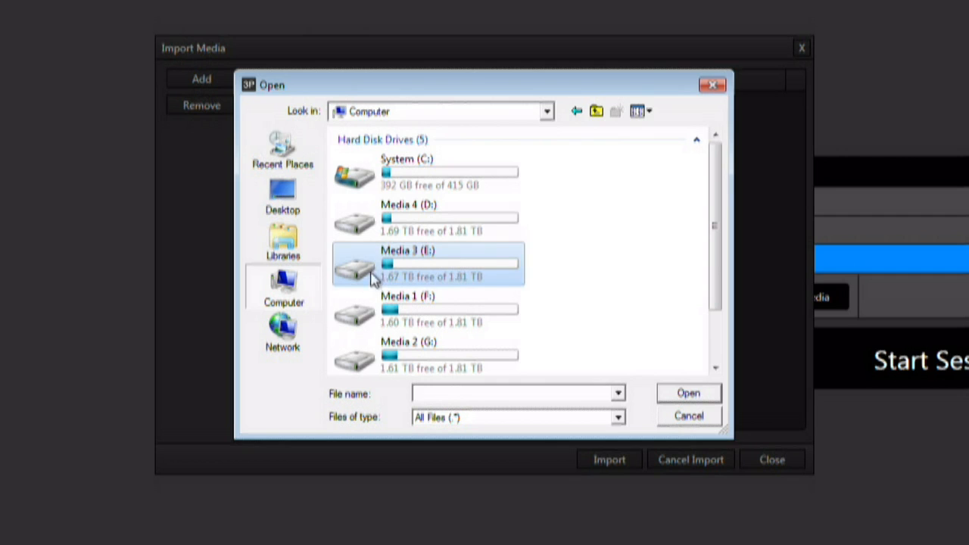
double_click(372, 274)
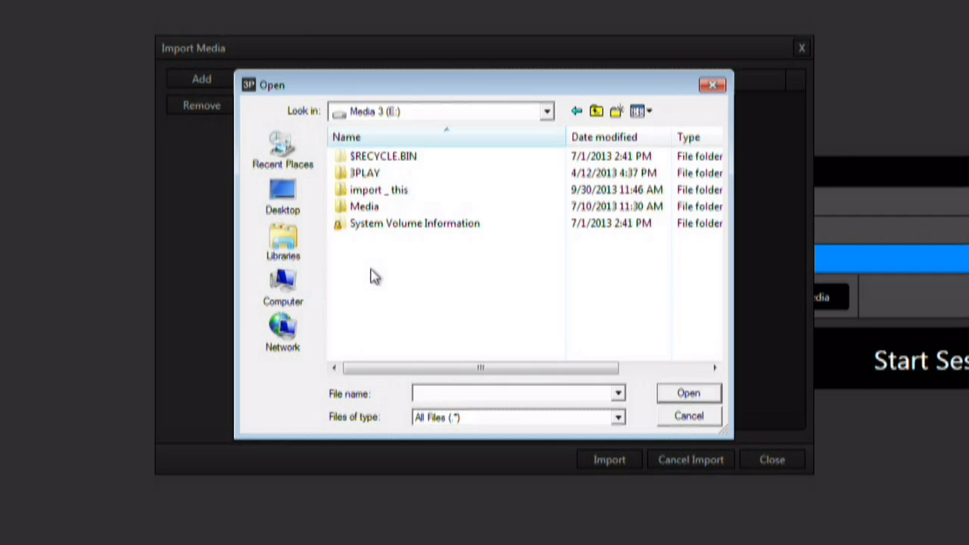
double_click(362, 192)
Add the files from 30_HeyOh_train.wav through Snake_train.jpg to the import list and turn off transcoding for 40-042731-DVCProHDFormatSample.mov.
click(356, 157)
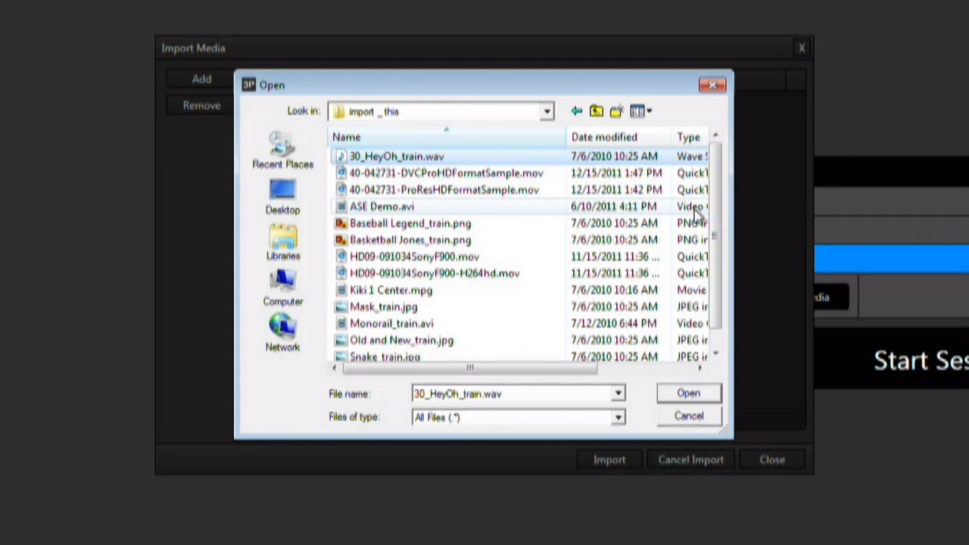
scroll(716, 216, down, 1)
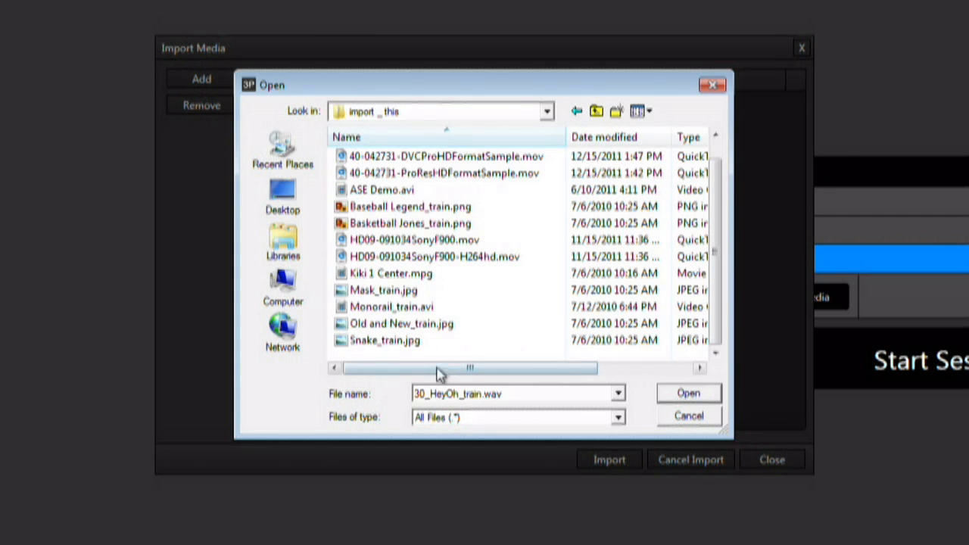
shift+click(386, 340)
click(677, 394)
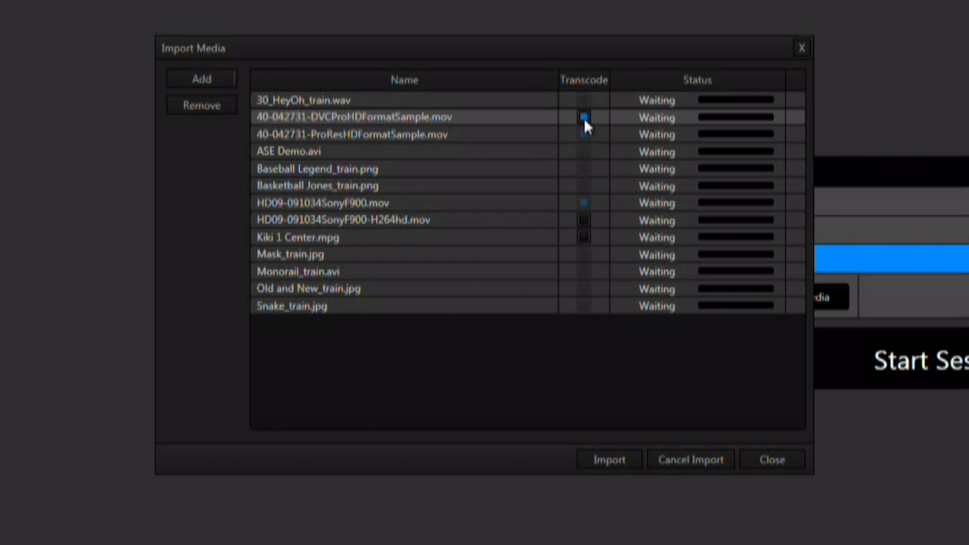
click(583, 117)
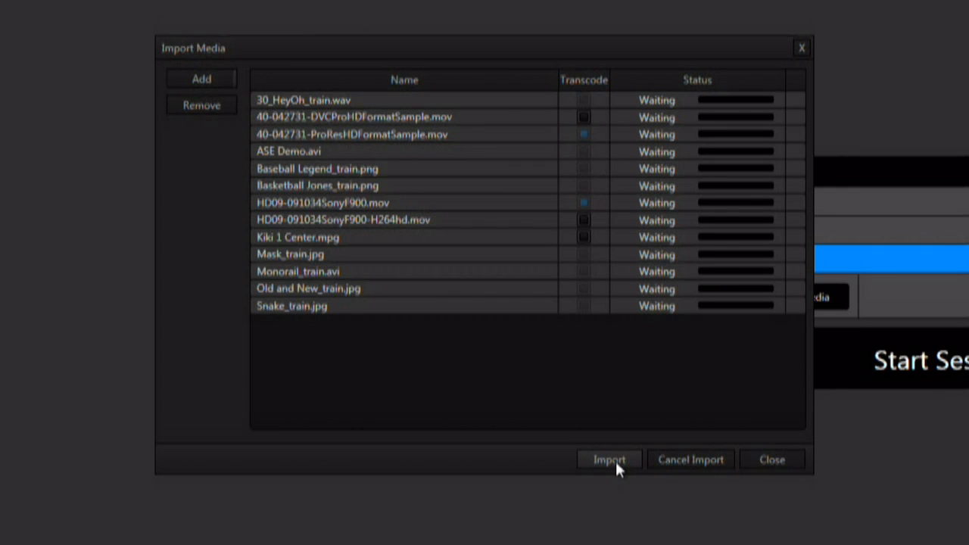
Browse the computer's hard drives as possible media sources for the import and leave without adding files.
click(224, 82)
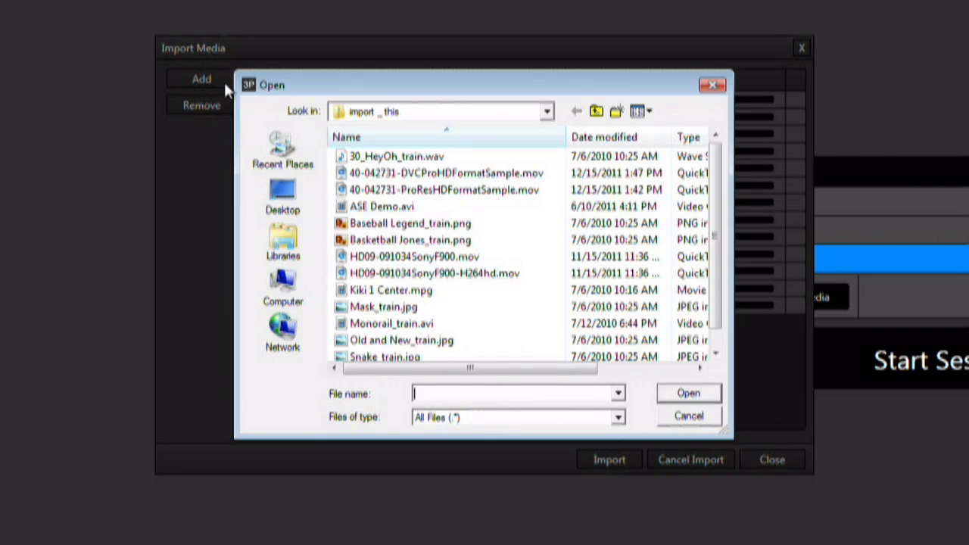
click(297, 283)
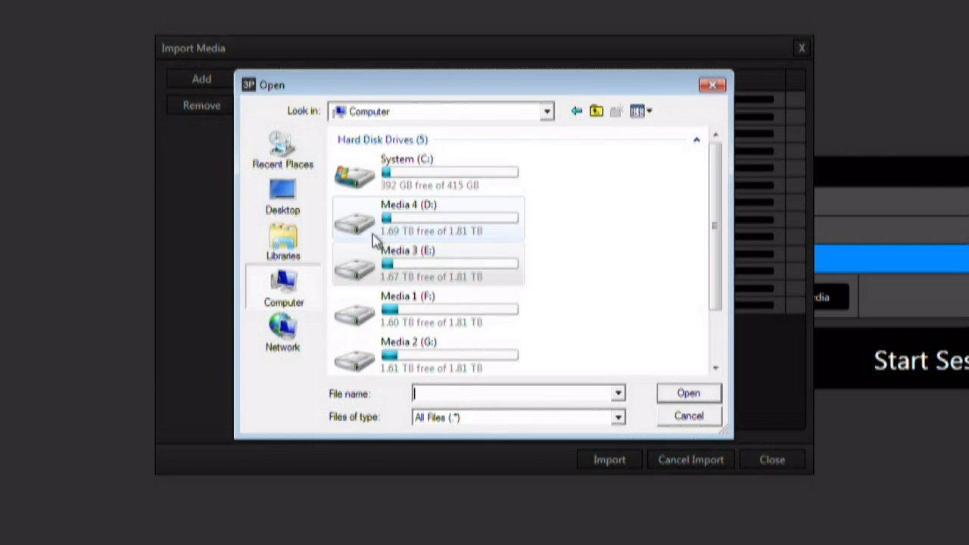
click(689, 416)
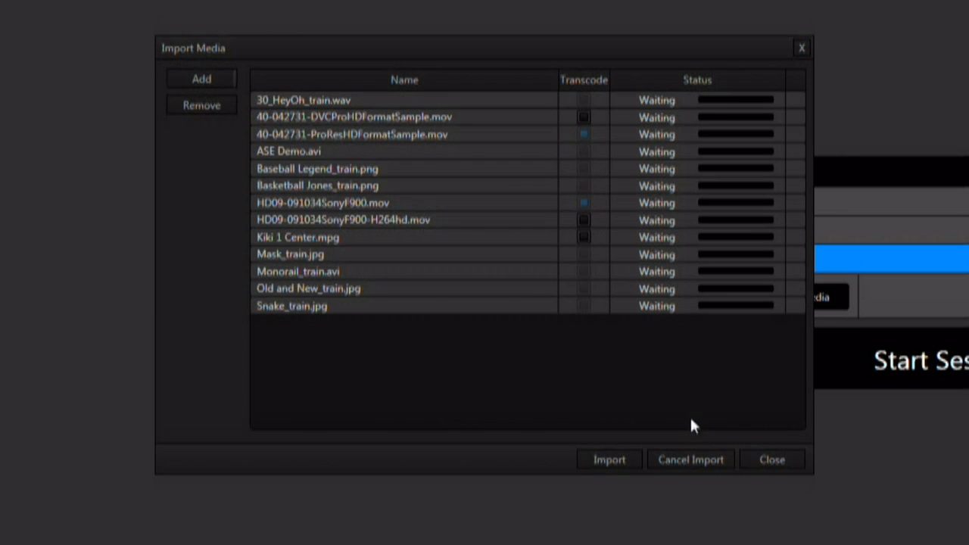
Import all the listed media files into the session and close the media import.
click(609, 460)
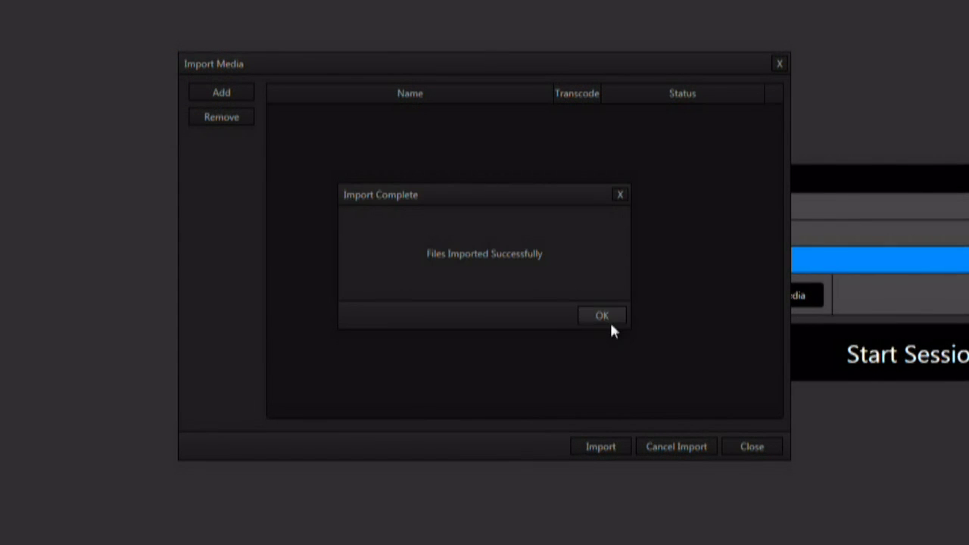
click(612, 325)
click(750, 446)
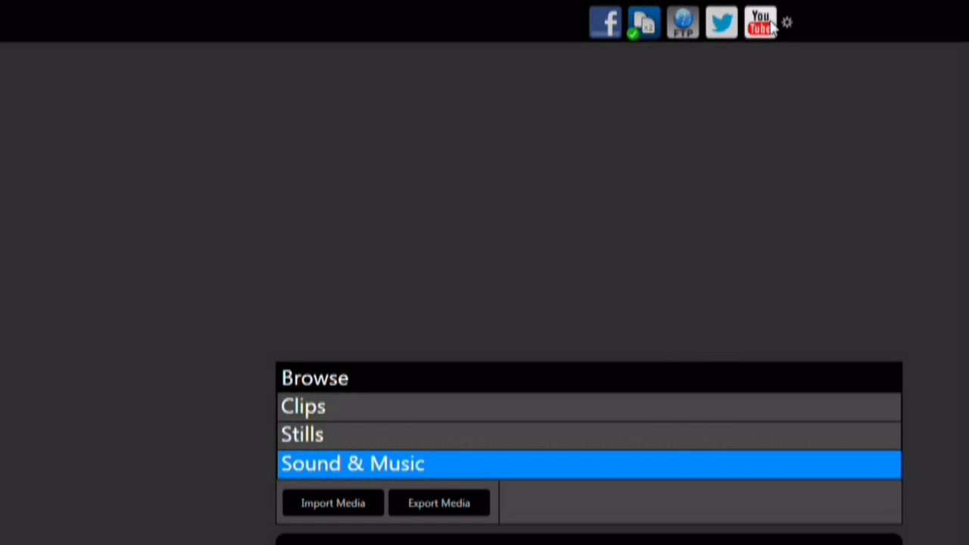
Open the publishing account configuration and look through the Facebook, FTP, File Copy, YouTube and Twitter settings.
click(774, 23)
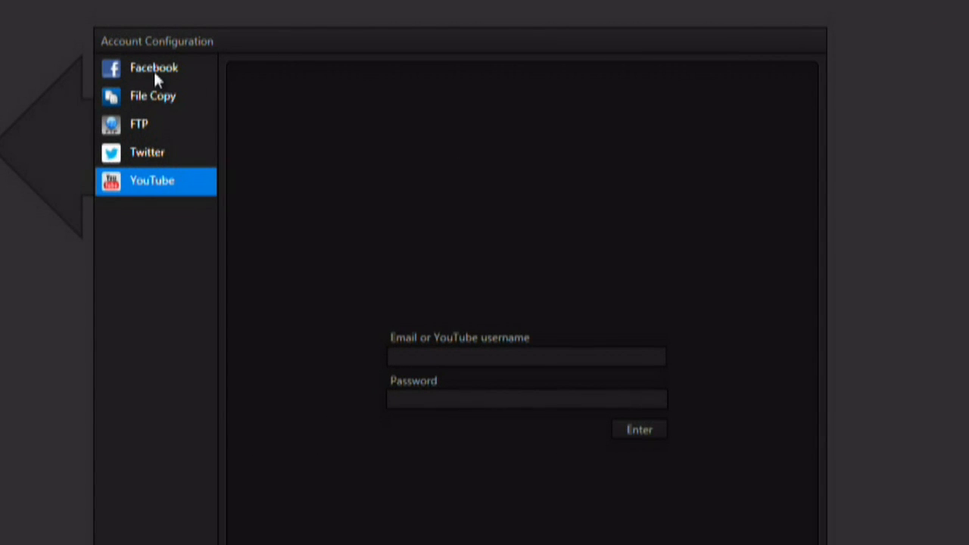
click(154, 71)
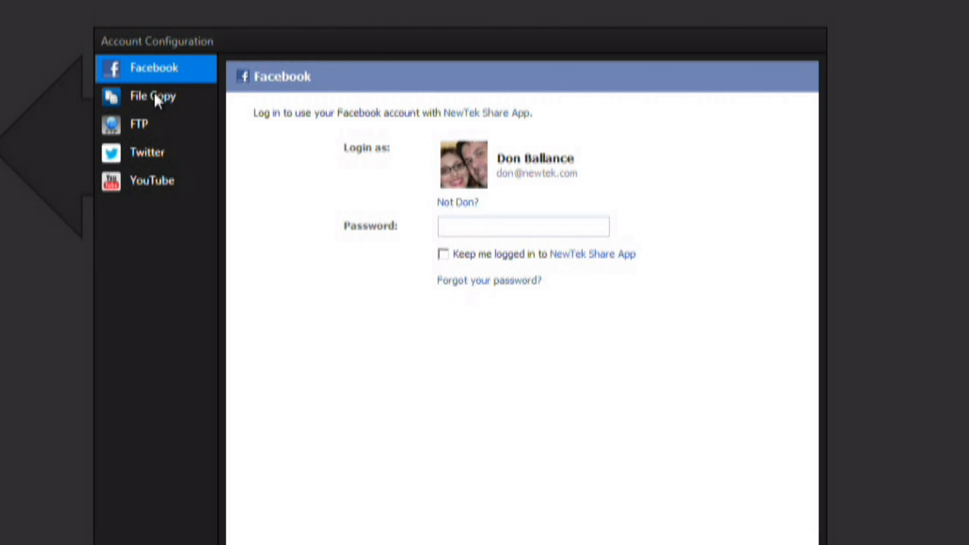
click(153, 122)
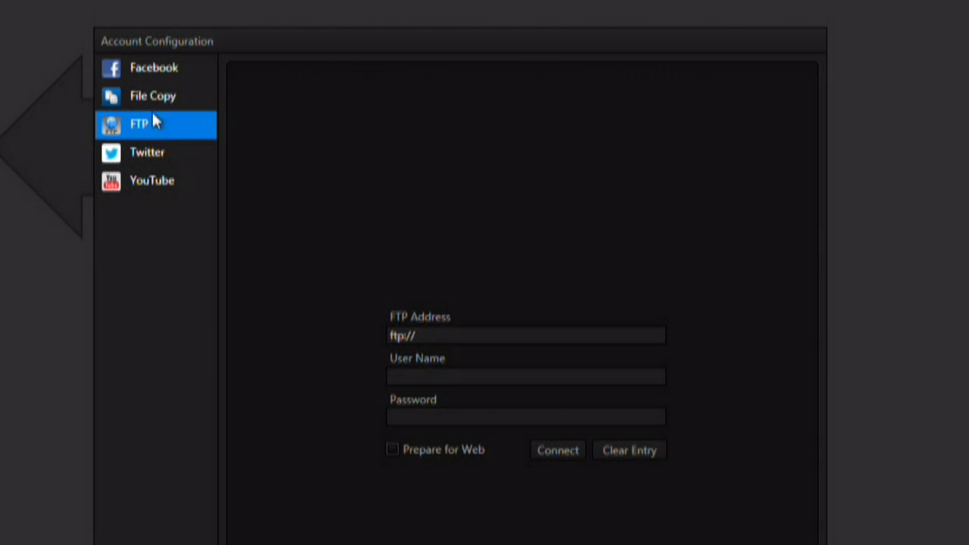
click(156, 101)
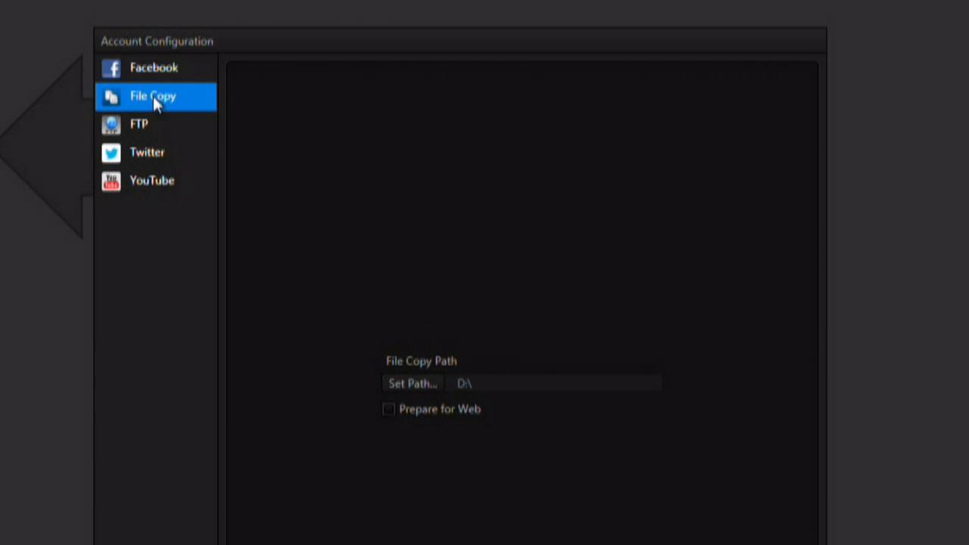
click(149, 72)
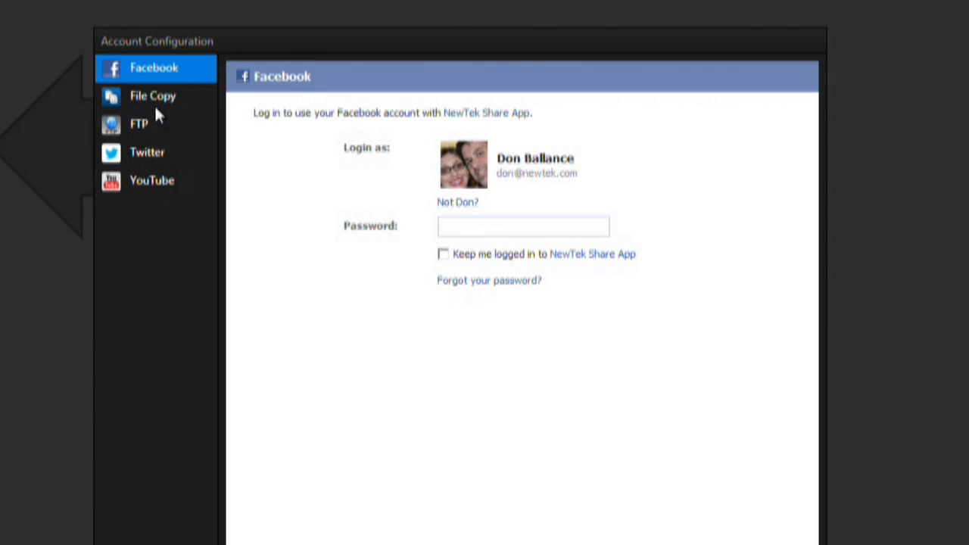
click(166, 189)
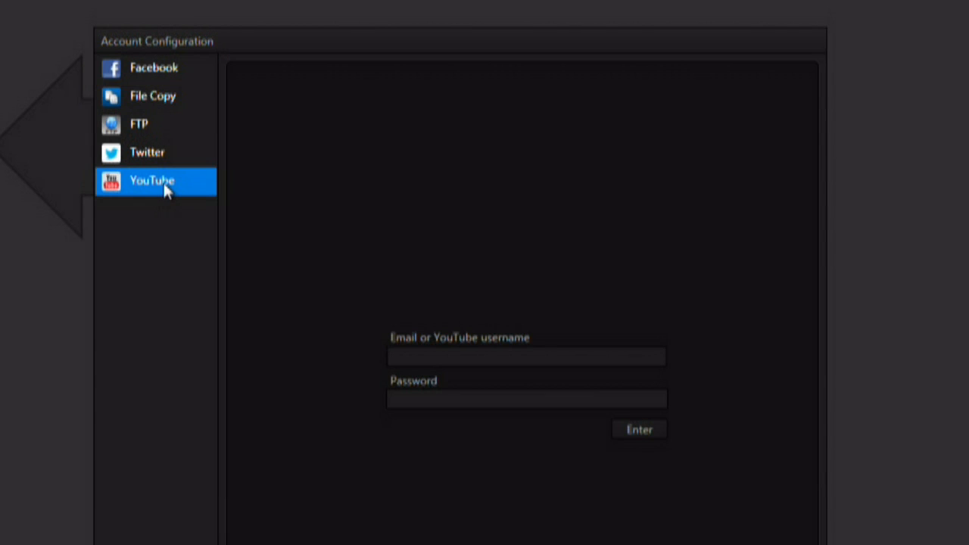
click(157, 156)
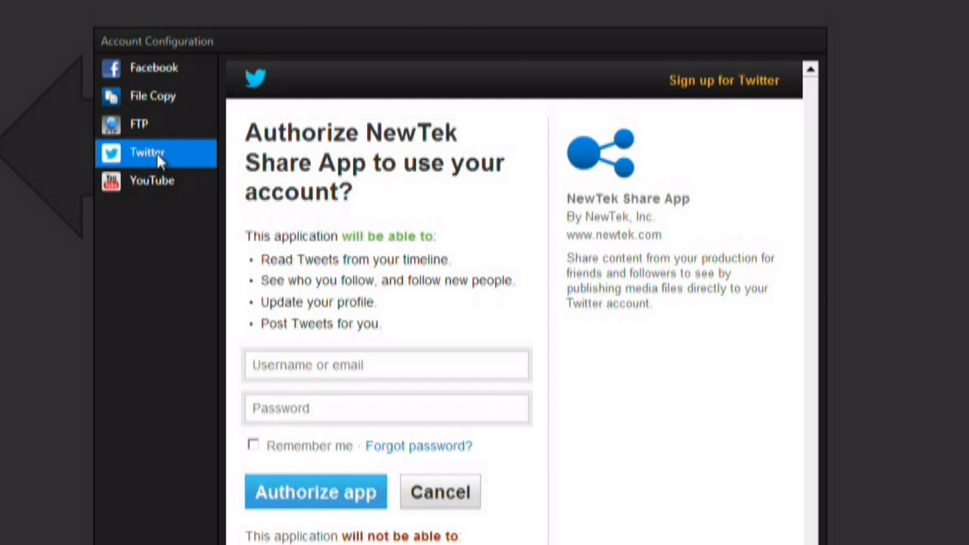
Open the folder selection for the File Copy path and cancel it.
click(153, 98)
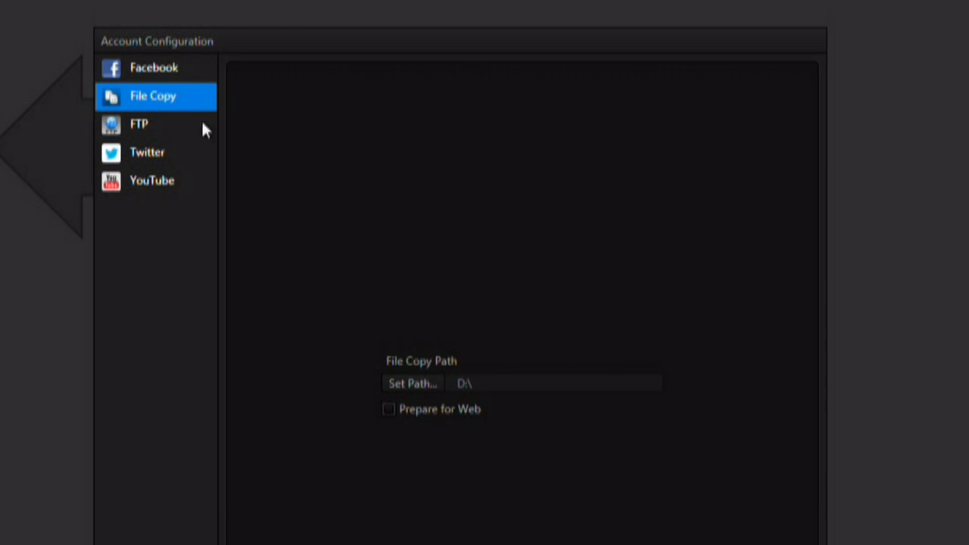
click(427, 380)
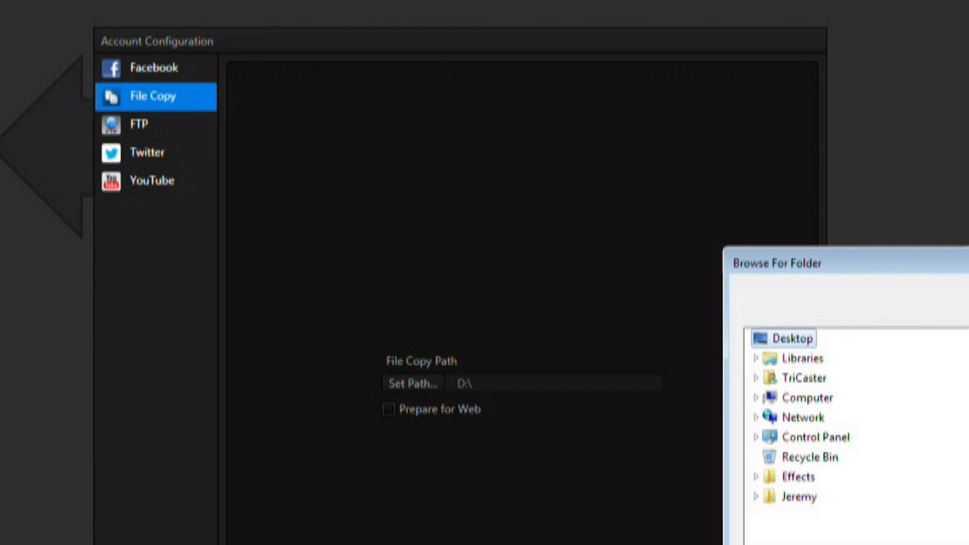
key(Escape)
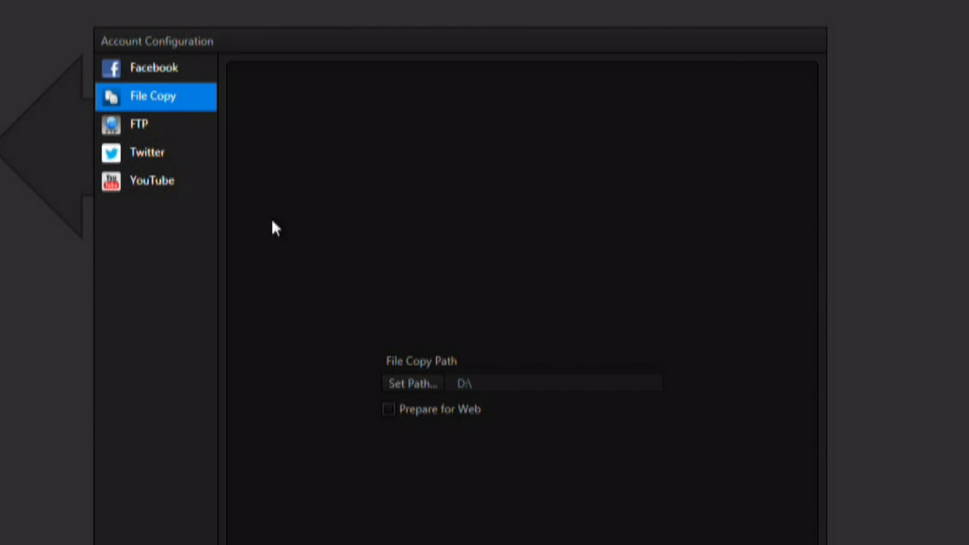
Examine the watermark choices for Facebook and the Prepare for Web options for File Copy and FTP.
click(147, 125)
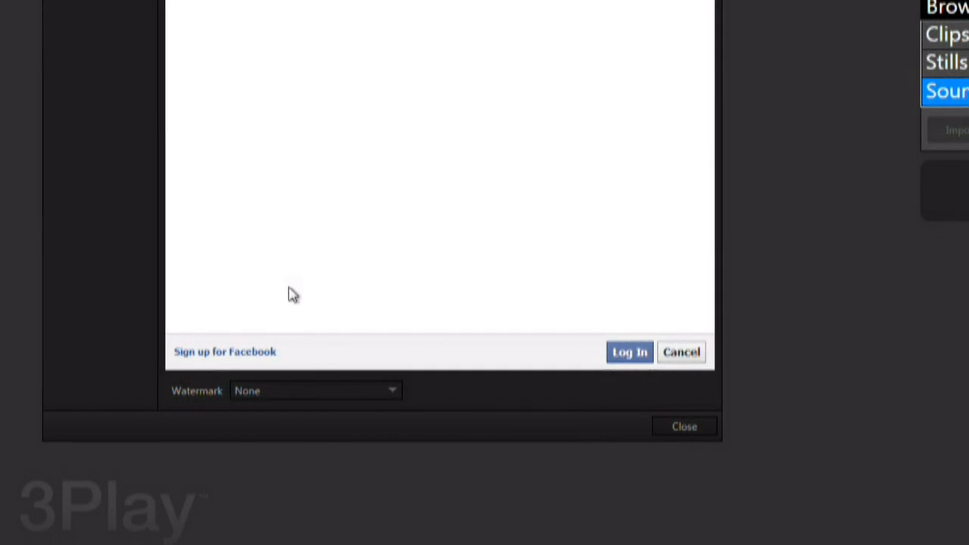
click(390, 389)
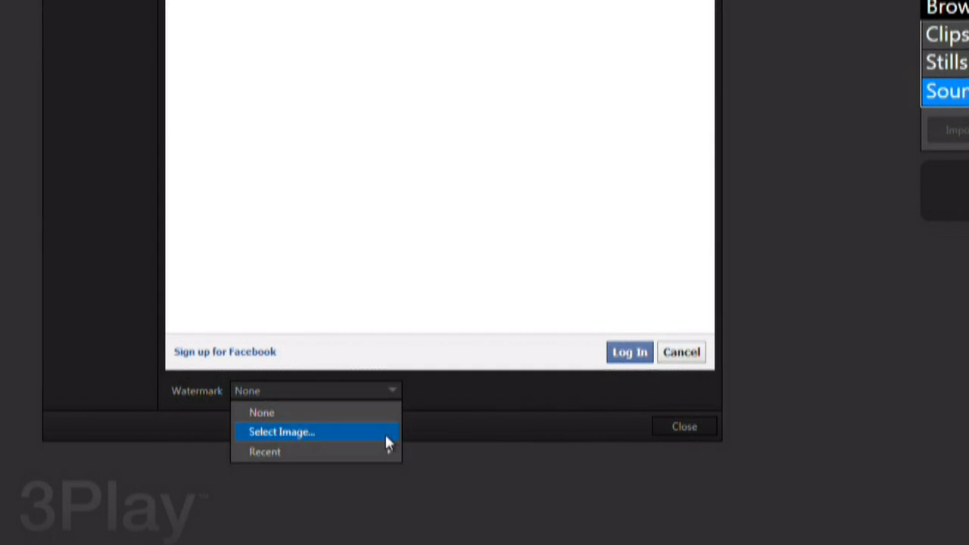
click(435, 399)
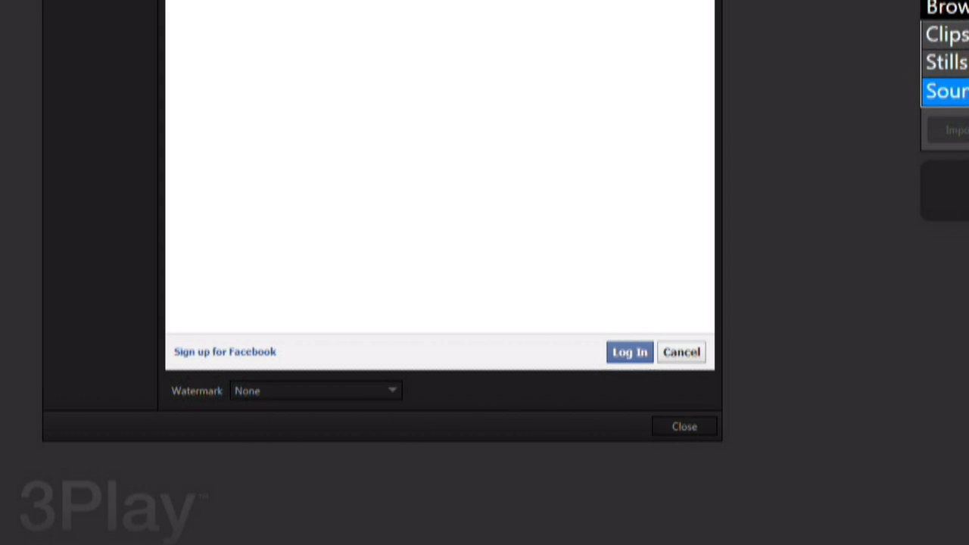
click(97, 91)
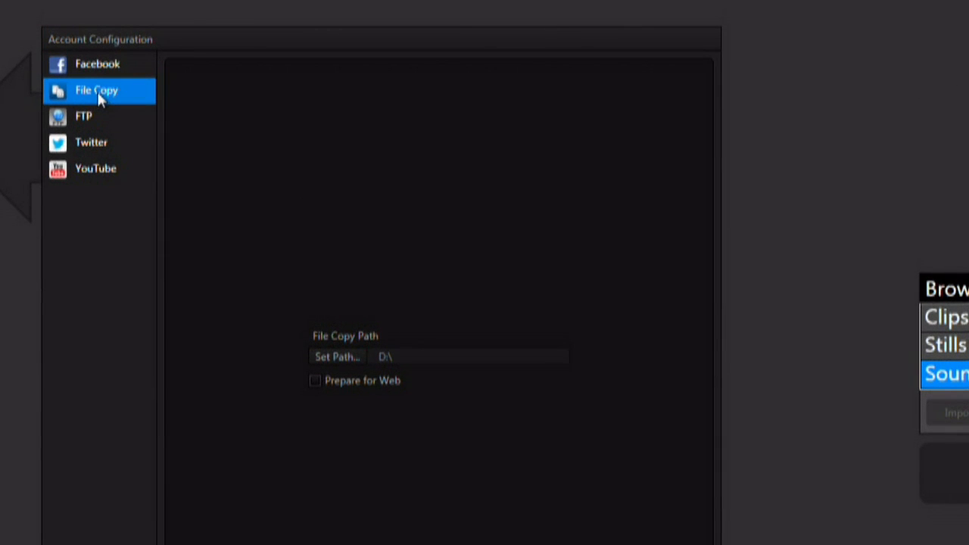
click(86, 119)
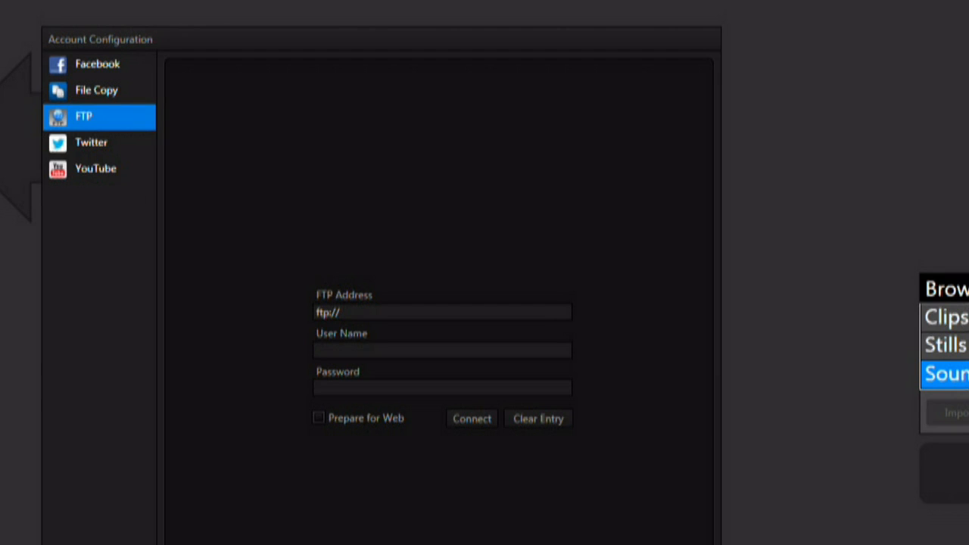
Close the account configuration and start the 4800 Training session.
click(424, 465)
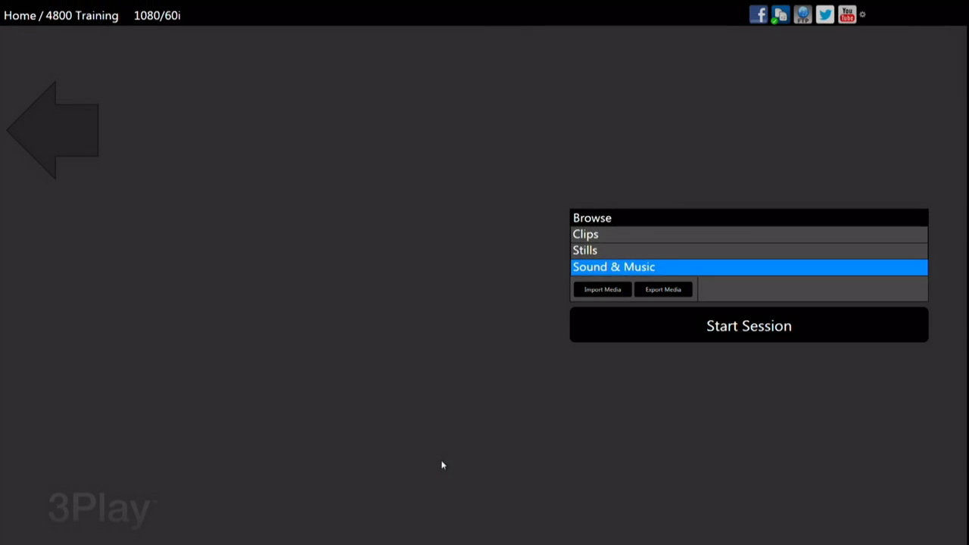
click(625, 335)
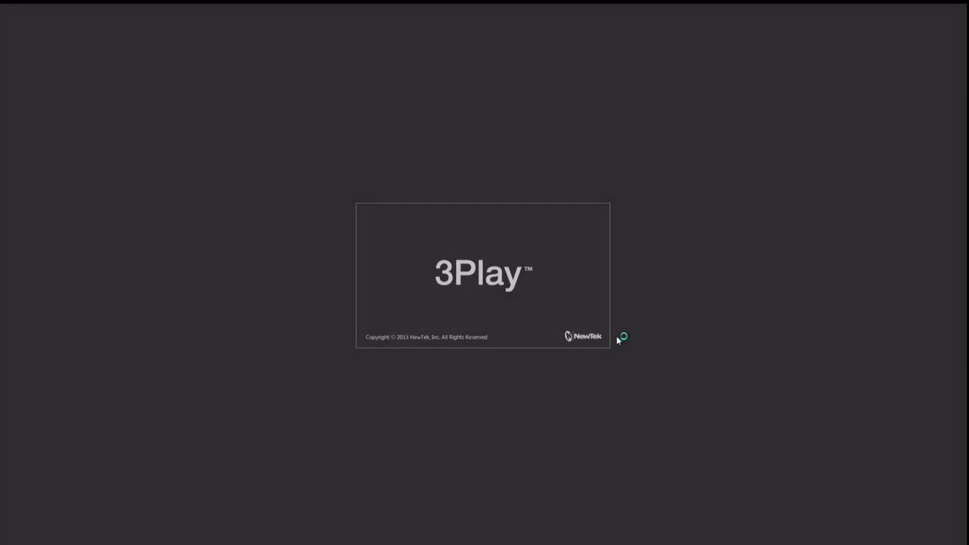